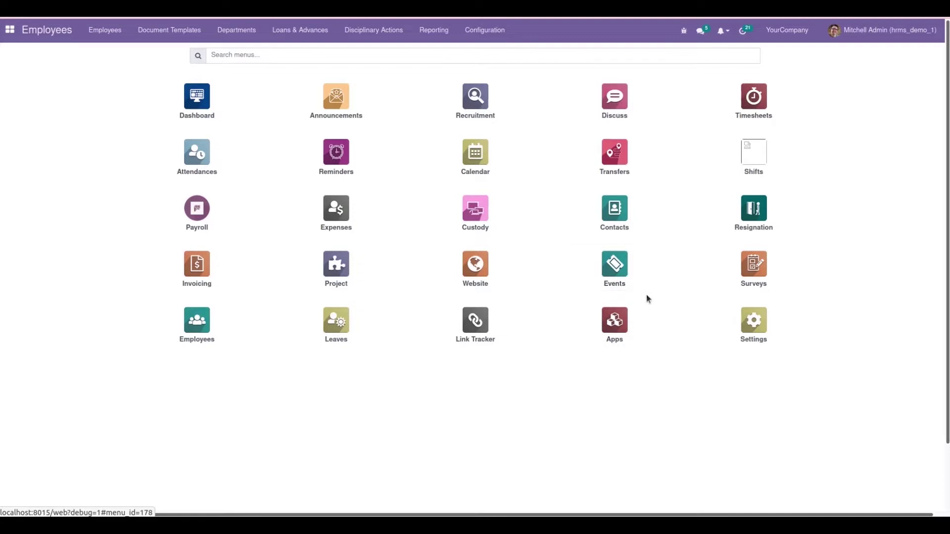
# Open the Apps tile from the home menu to list the modules.
pyautogui.click(615, 322)
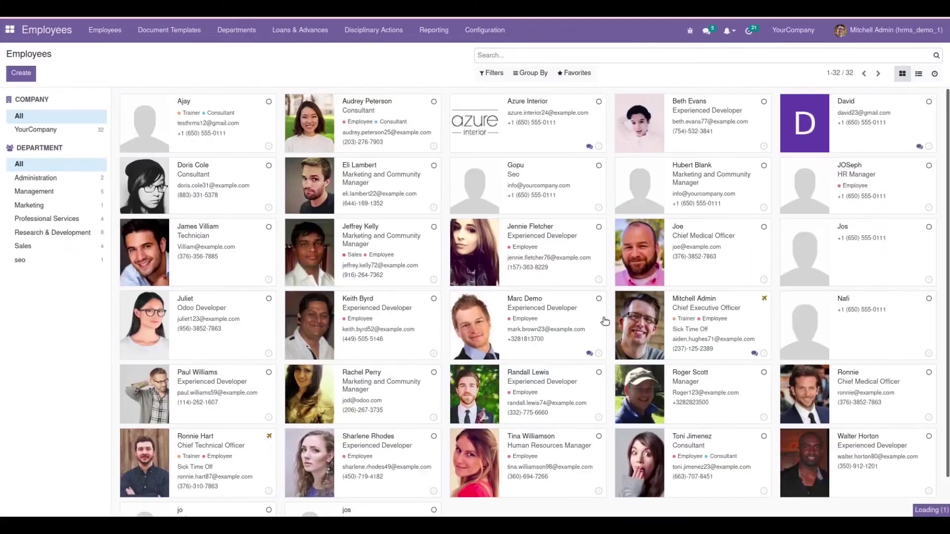
# Search Apps for the saudi_gosi module without the Apps filter, then go back to the home menu.
pyautogui.click(511, 55)
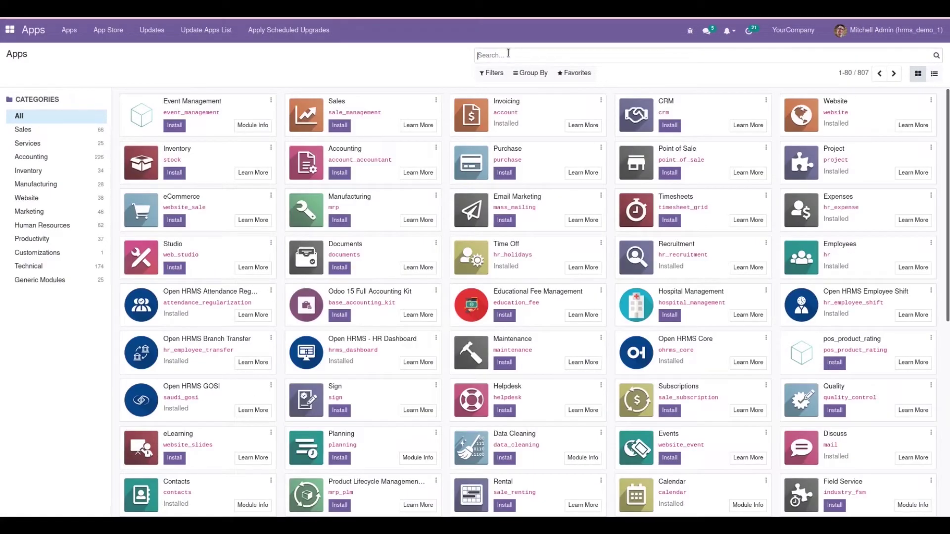
pyautogui.write('saudi')
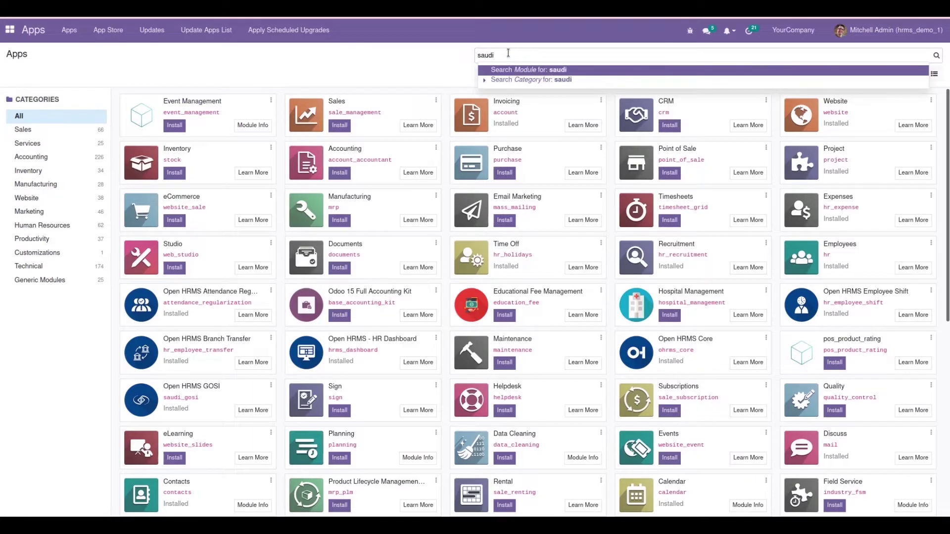
pyautogui.write('_gosi')
pyautogui.press('Return')
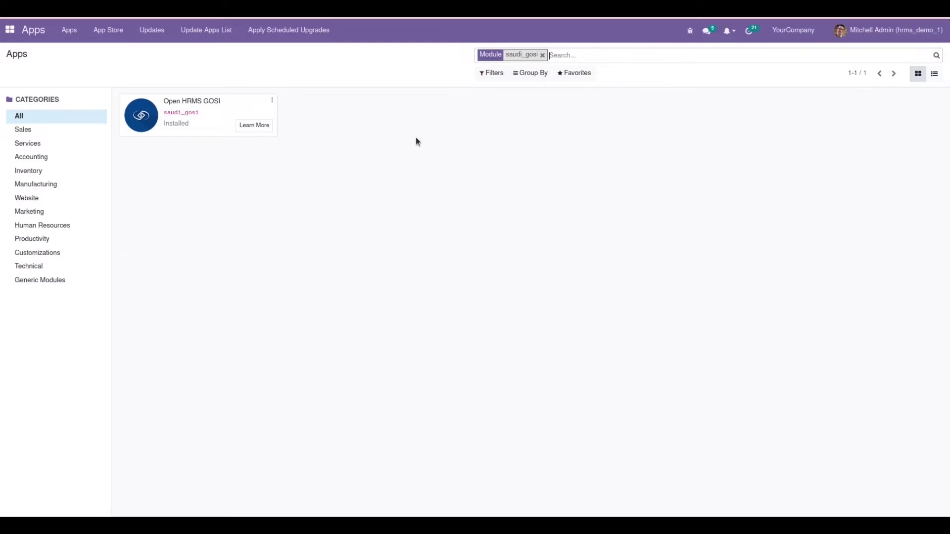
pyautogui.click(9, 29)
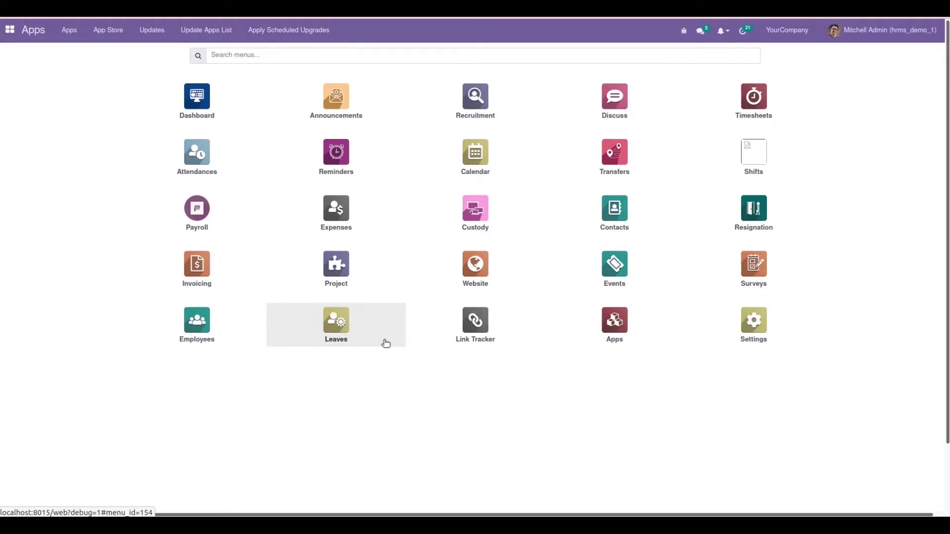
# Open David's employee card in Employees and view his Private Information tab.
pyautogui.click(212, 319)
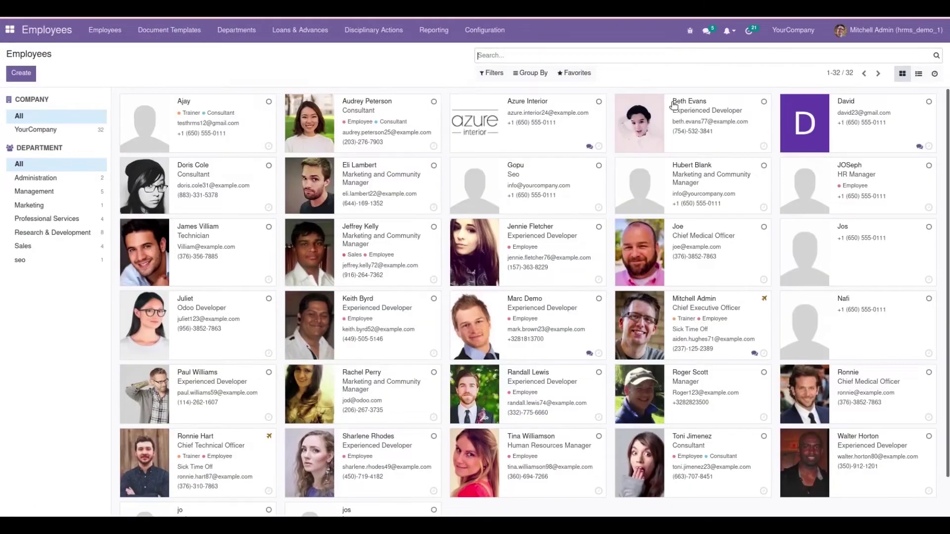
pyautogui.click(838, 139)
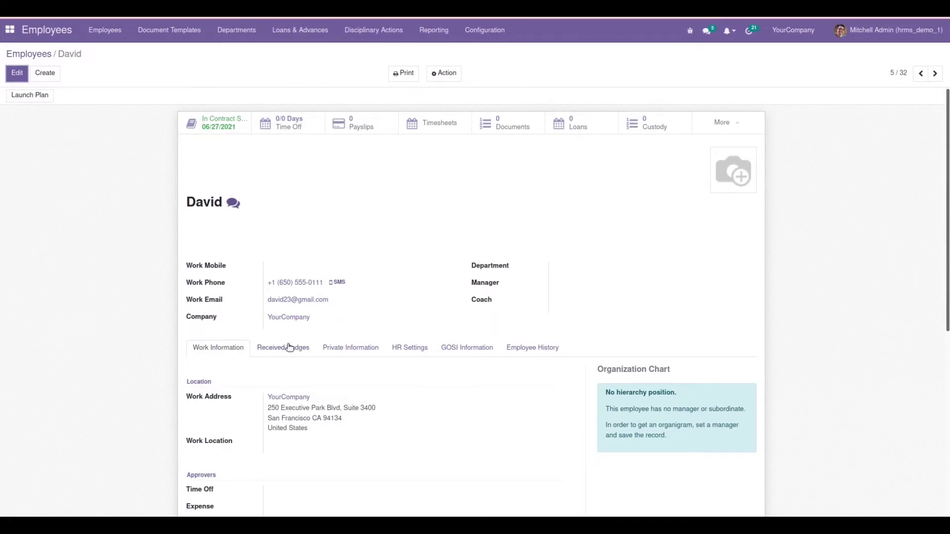
pyautogui.click(361, 354)
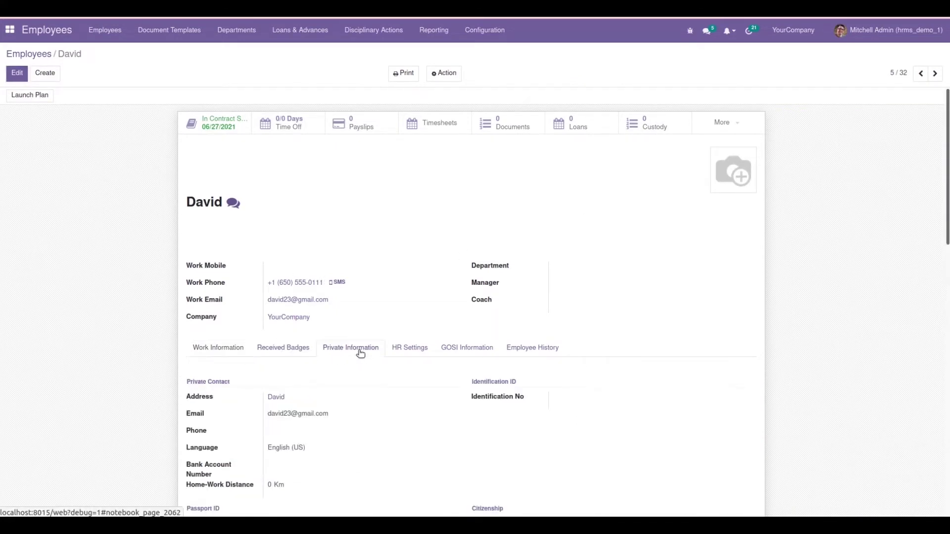
# Try AGE 80 on David's record to untick GOSI eligibility, then save him at age 30.
pyautogui.scroll(-5, 757, 299)
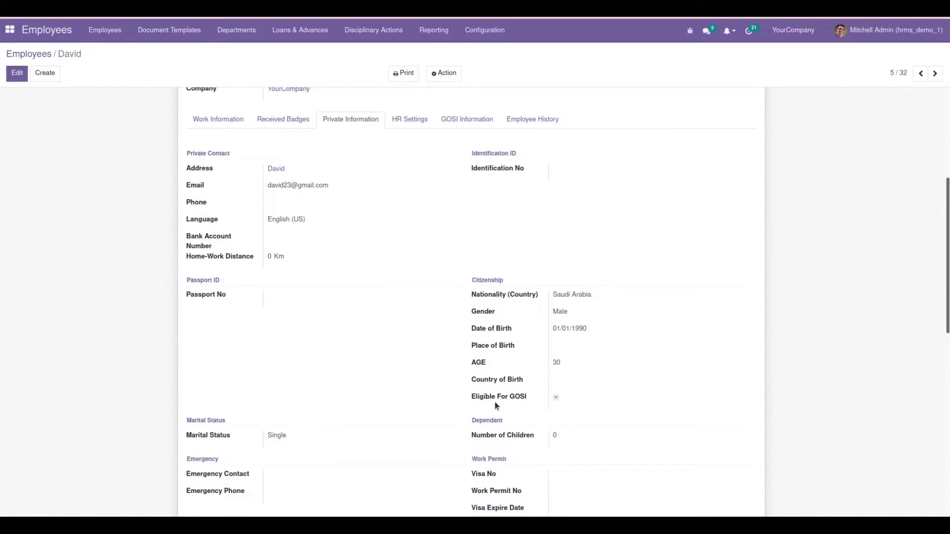
pyautogui.click(17, 73)
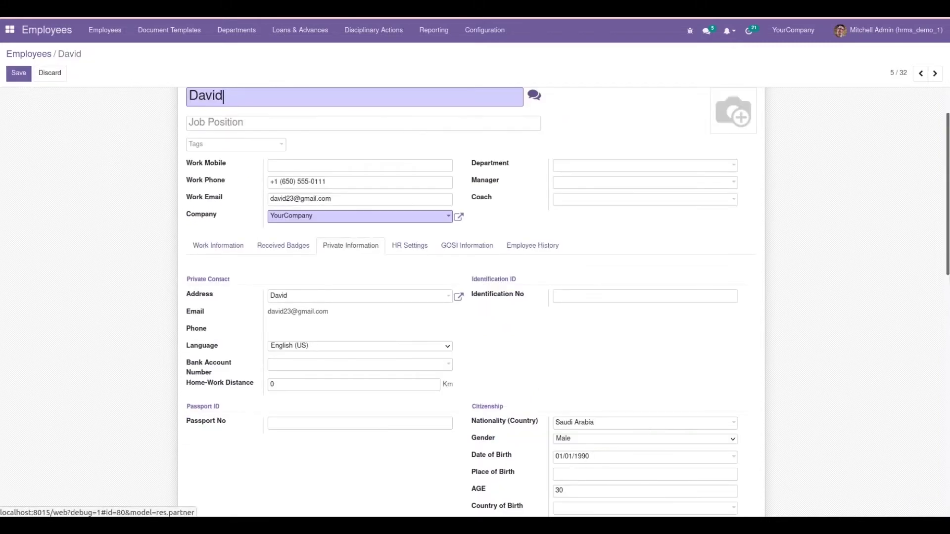
pyautogui.scroll(-5, 572, 271)
pyautogui.click(572, 270)
pyautogui.press('BackSpace')
pyautogui.press('BackSpace')
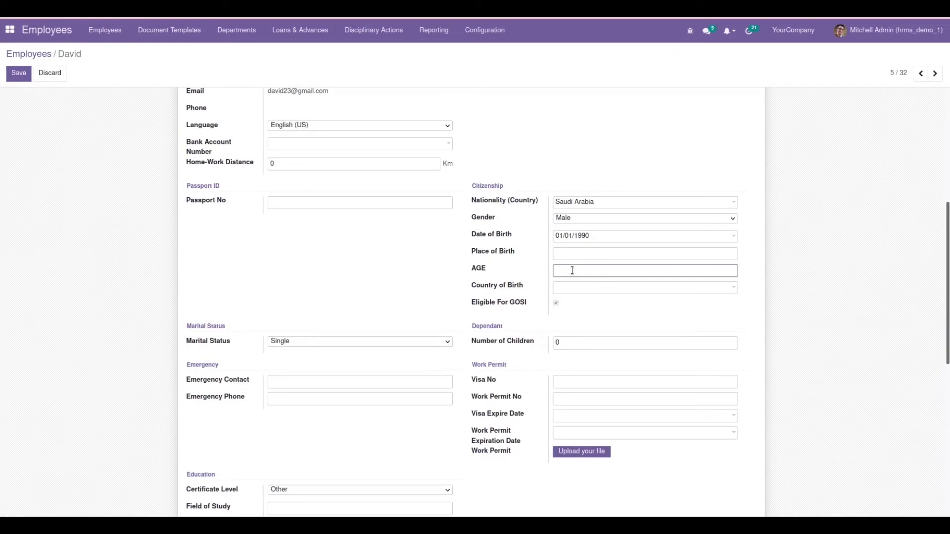
pyautogui.write('80')
pyautogui.click(384, 292)
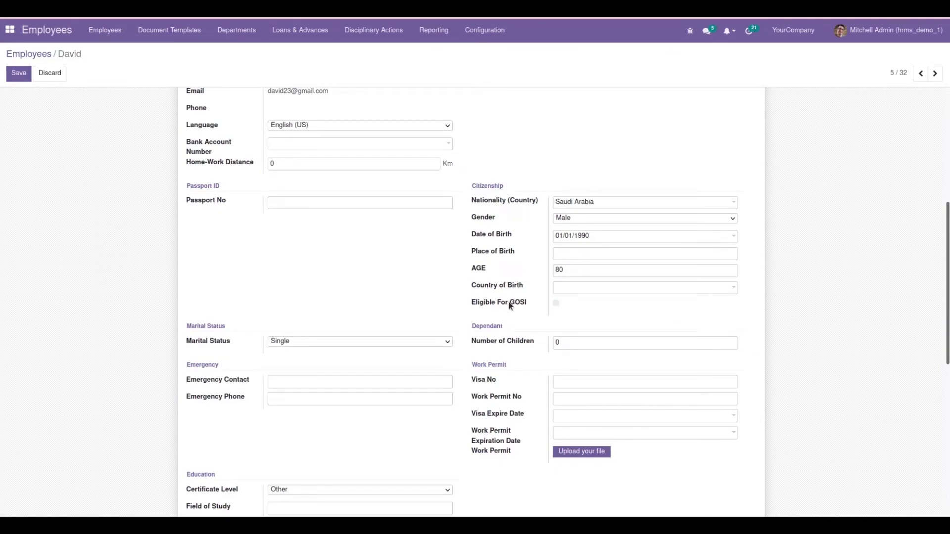
pyautogui.click(570, 271)
pyautogui.press('BackSpace')
pyautogui.press('BackSpace')
pyautogui.write('30')
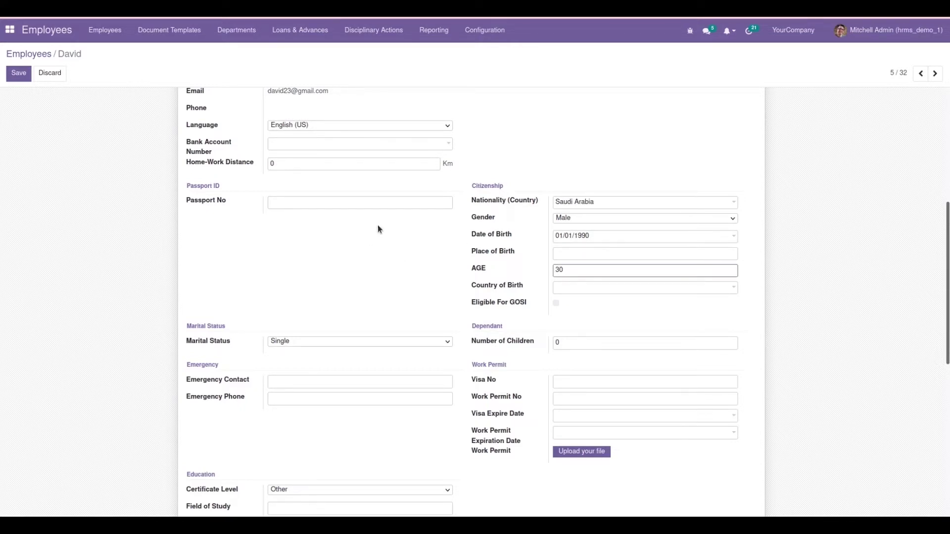
pyautogui.click(17, 73)
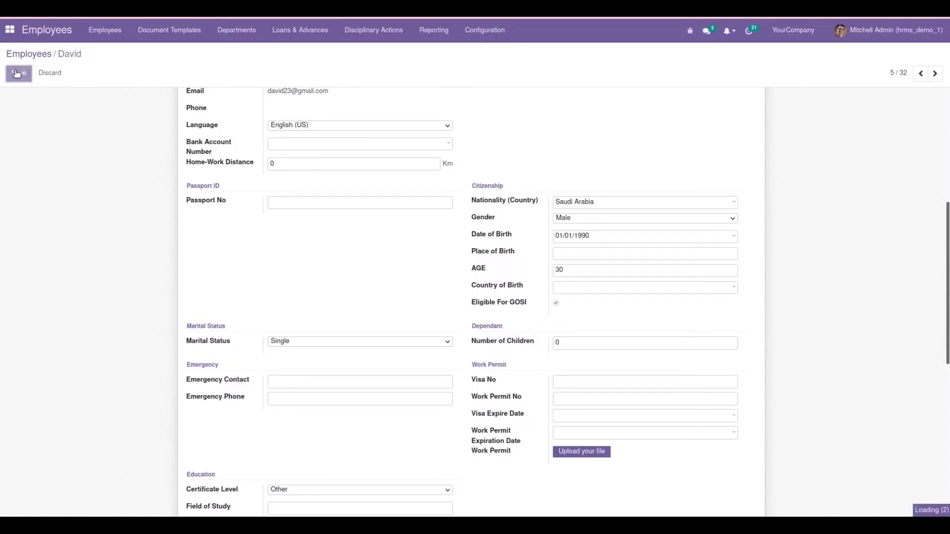
pyautogui.scroll(3, 605, 148)
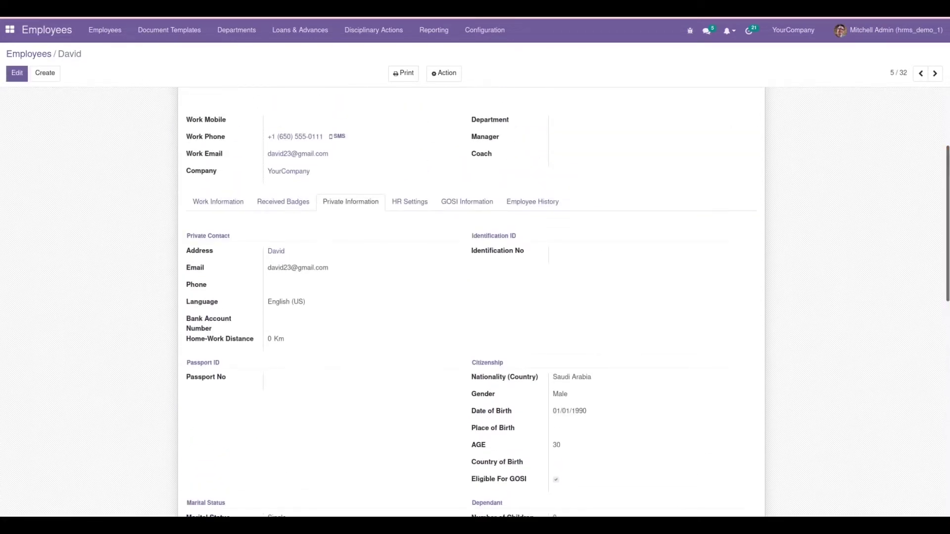
# Give David GOSI type Saudi, his GOSI number and issued date 03/01/2022, and save.
pyautogui.click(467, 203)
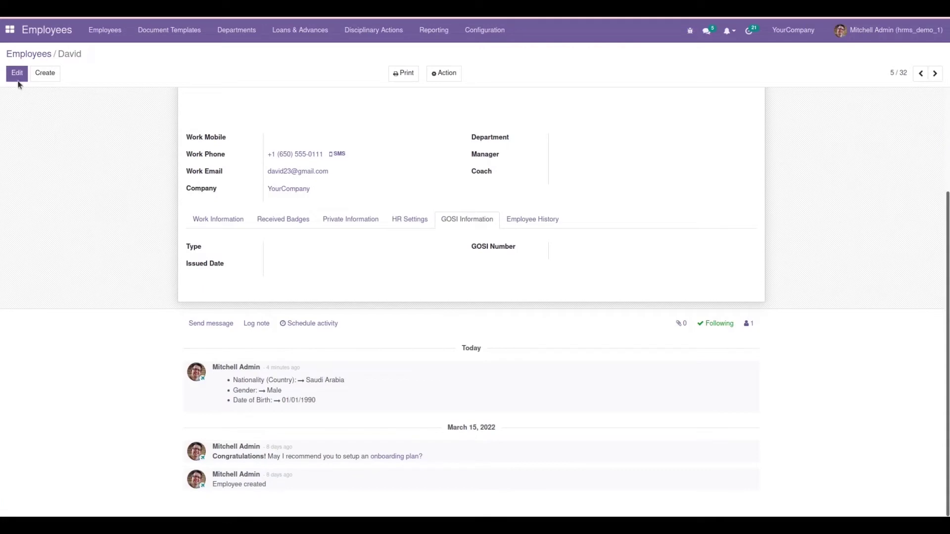
pyautogui.click(17, 73)
pyautogui.click(305, 271)
pyautogui.click(292, 301)
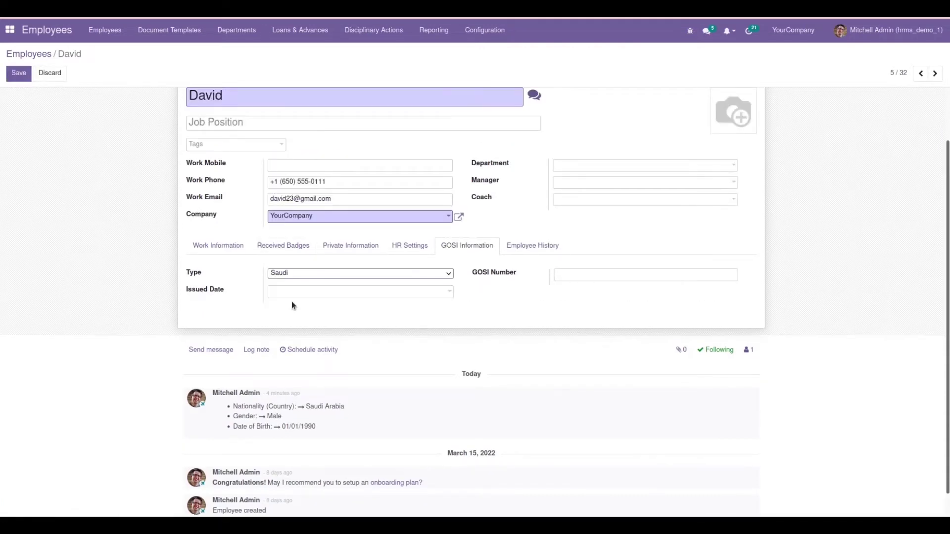
pyautogui.click(577, 277)
pyautogui.write('GOSI 12')
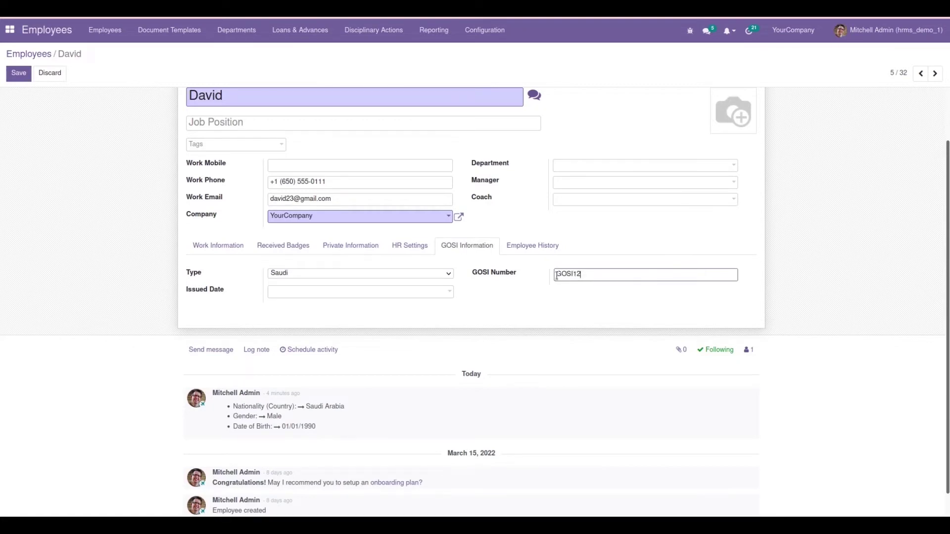
pyautogui.click(332, 292)
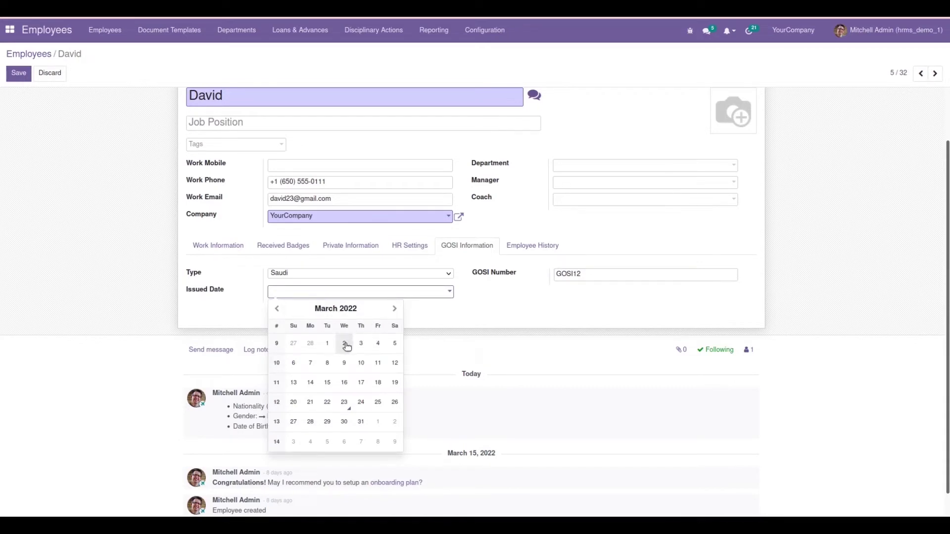
pyautogui.click(327, 345)
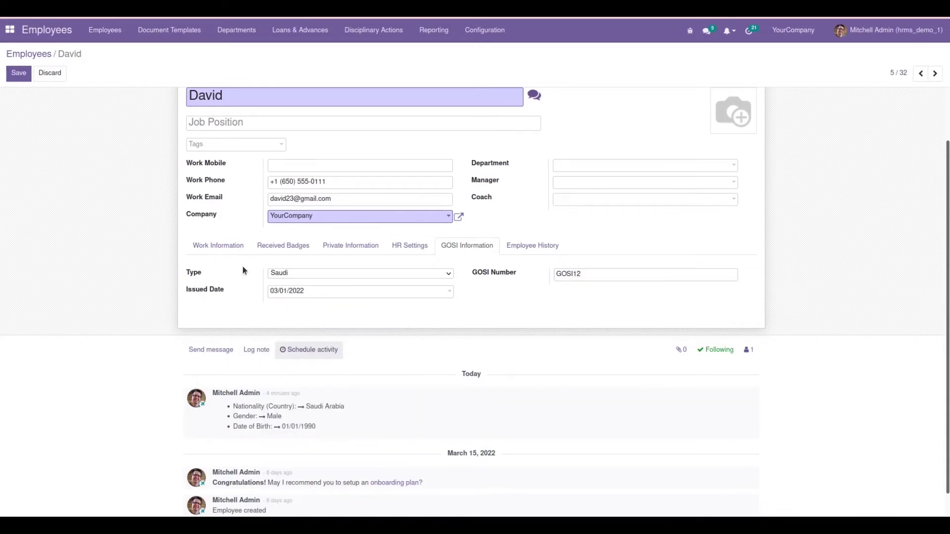
pyautogui.click(17, 74)
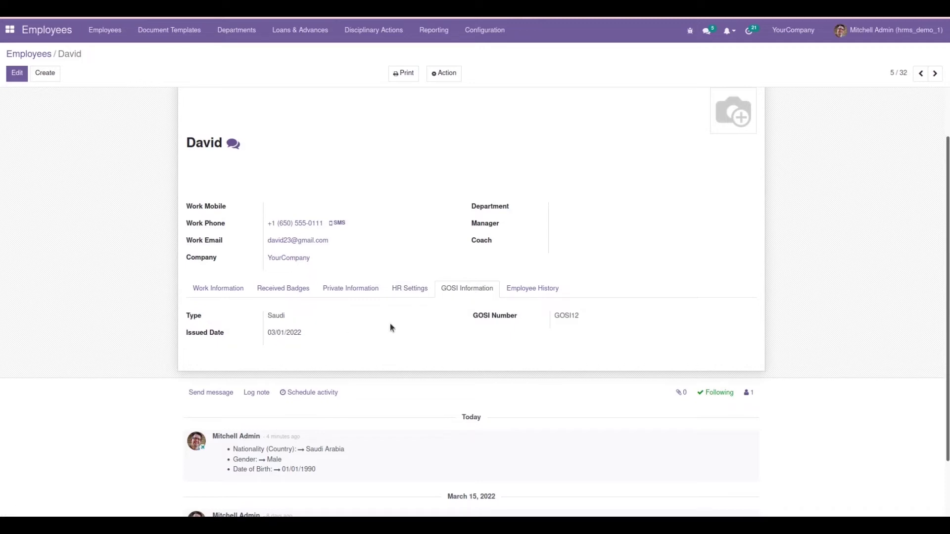
pyautogui.click(10, 30)
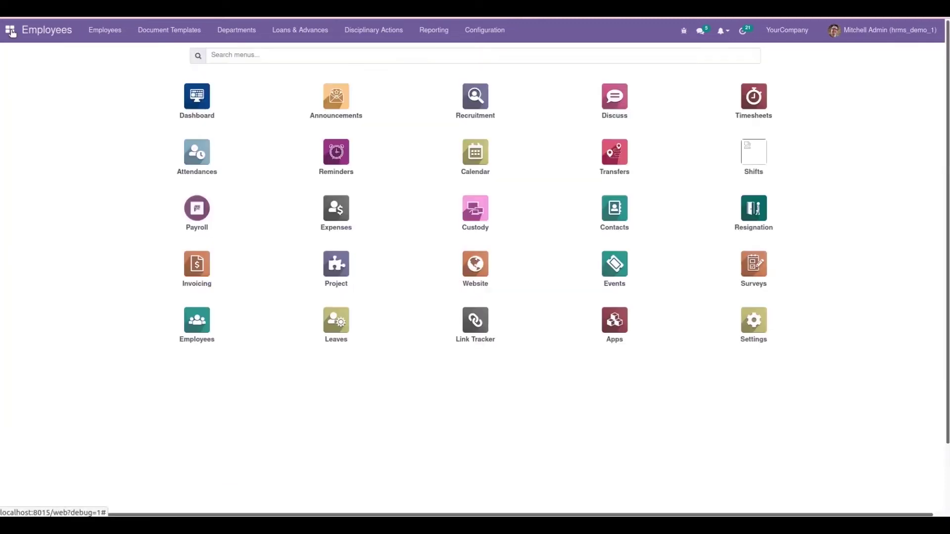
# Create a new GOSI record in Payroll and select David as its employee.
pyautogui.click(197, 209)
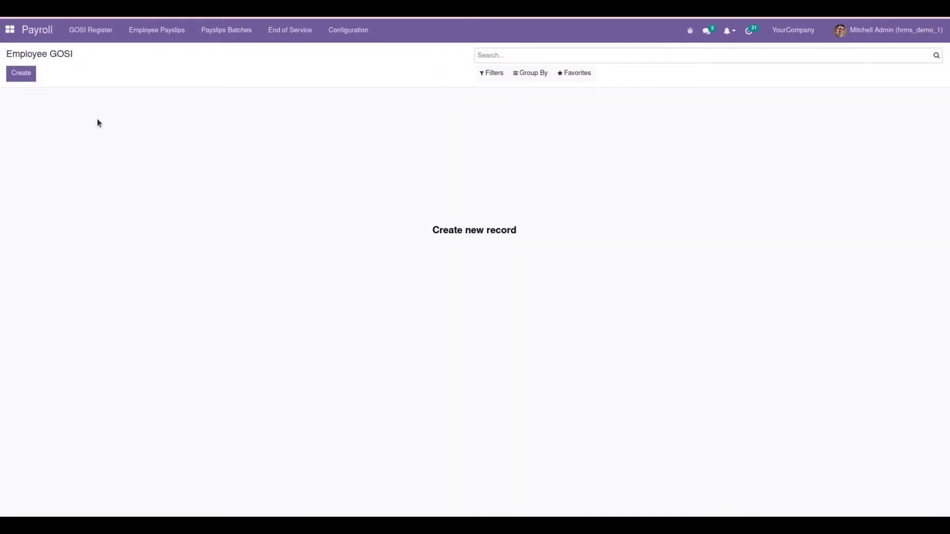
pyautogui.click(27, 78)
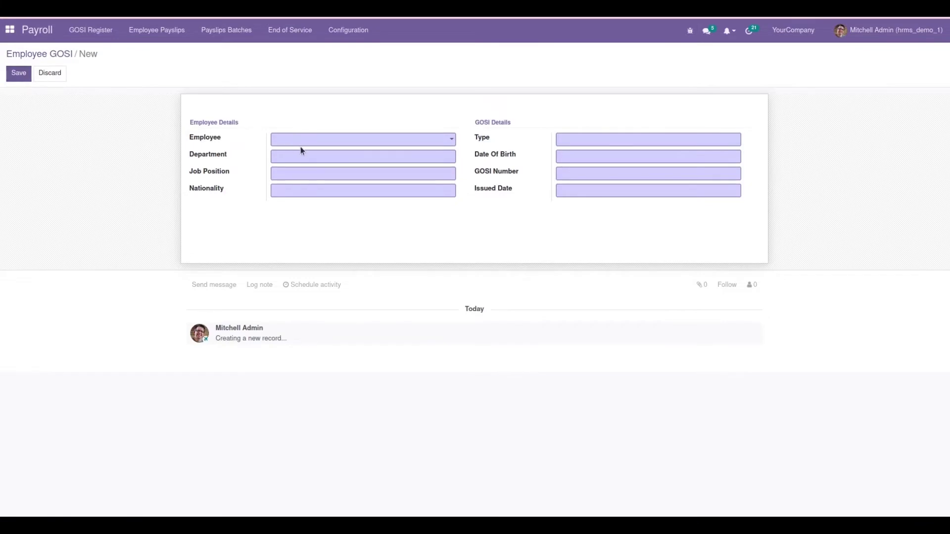
pyautogui.click(207, 138)
pyautogui.click(366, 142)
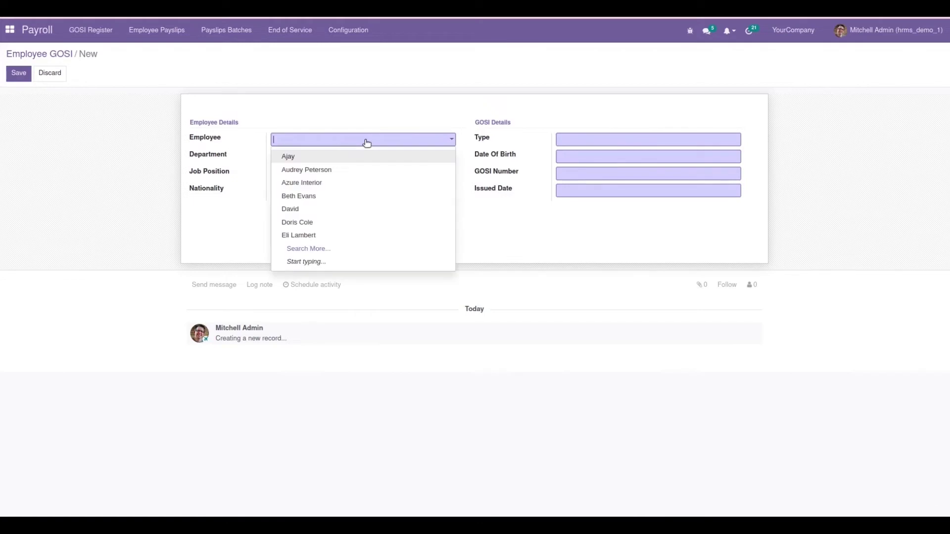
pyautogui.write('Da')
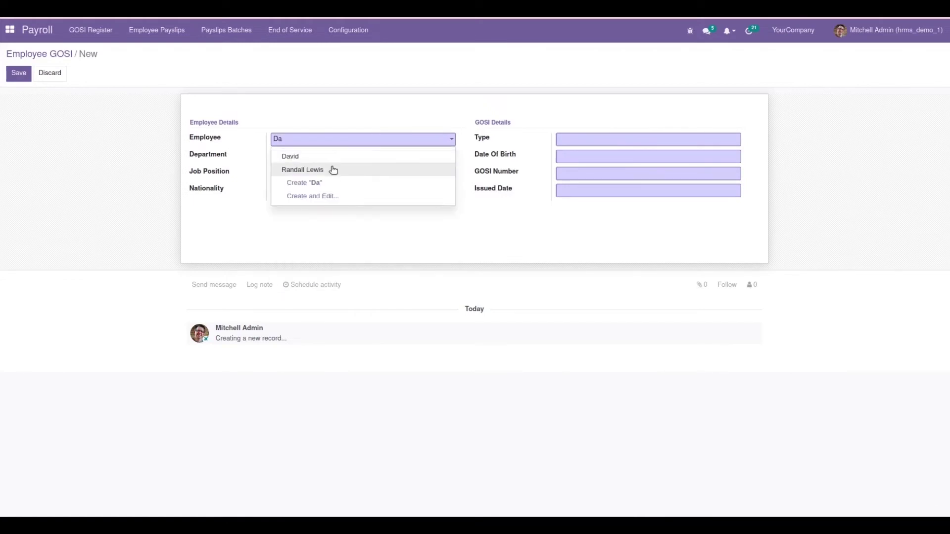
pyautogui.click(321, 157)
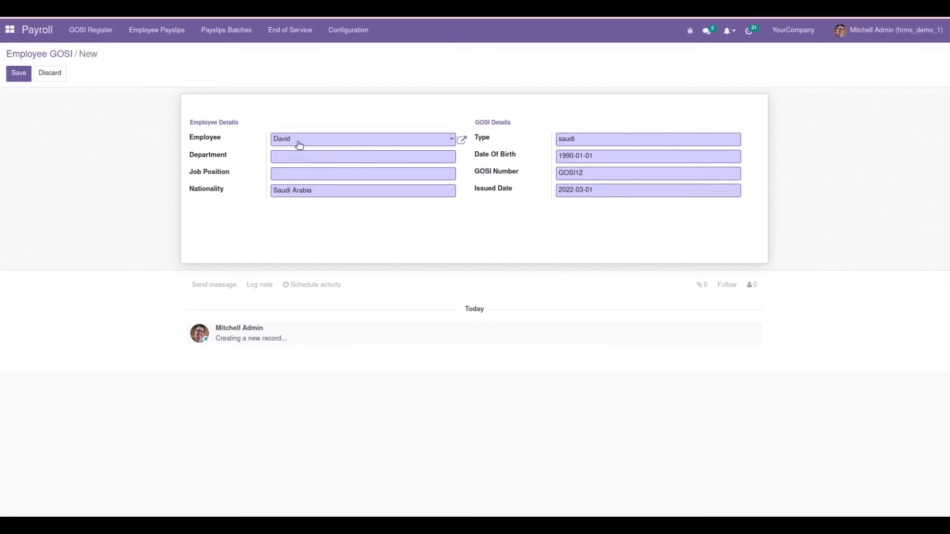
# Set the employee's department to Administration and job title to Manager, and save.
pyautogui.click(462, 141)
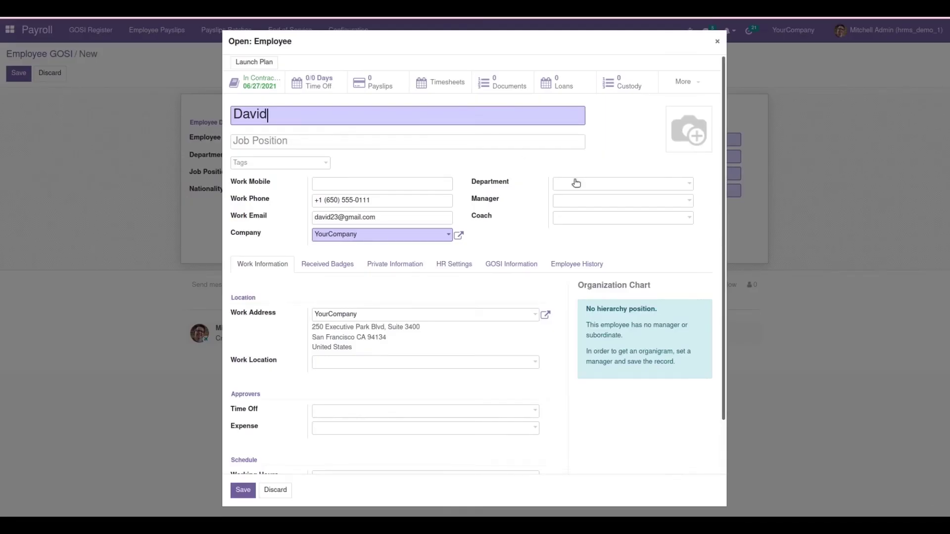
pyautogui.click(575, 183)
pyautogui.click(589, 202)
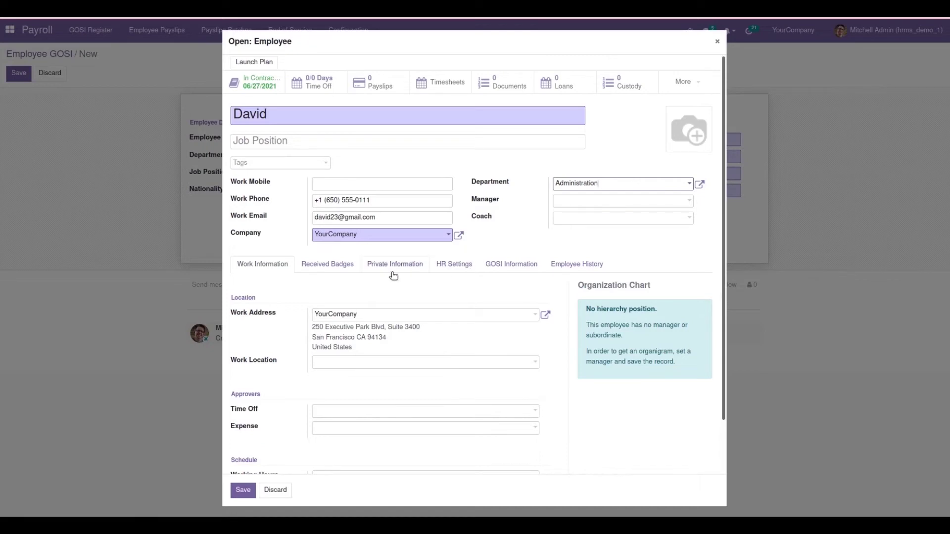
pyautogui.click(277, 142)
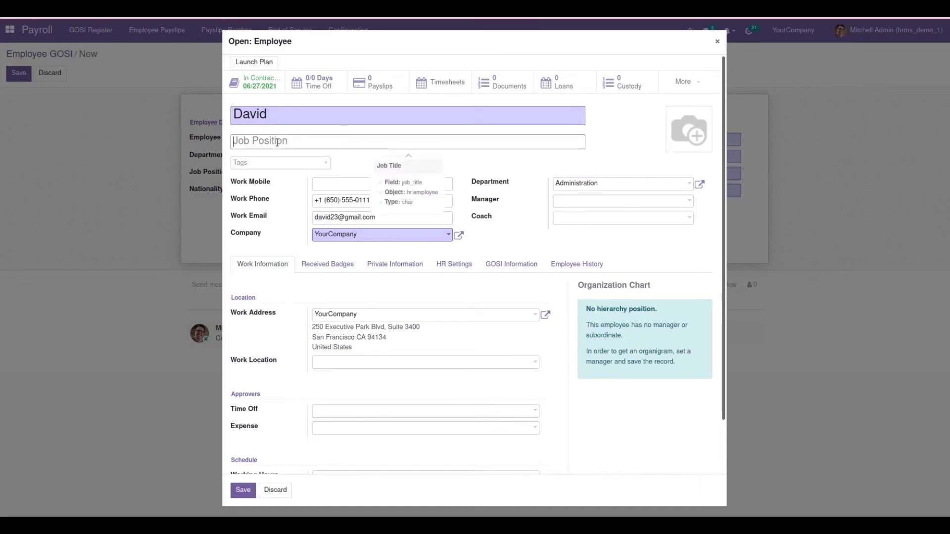
pyautogui.write('Manager')
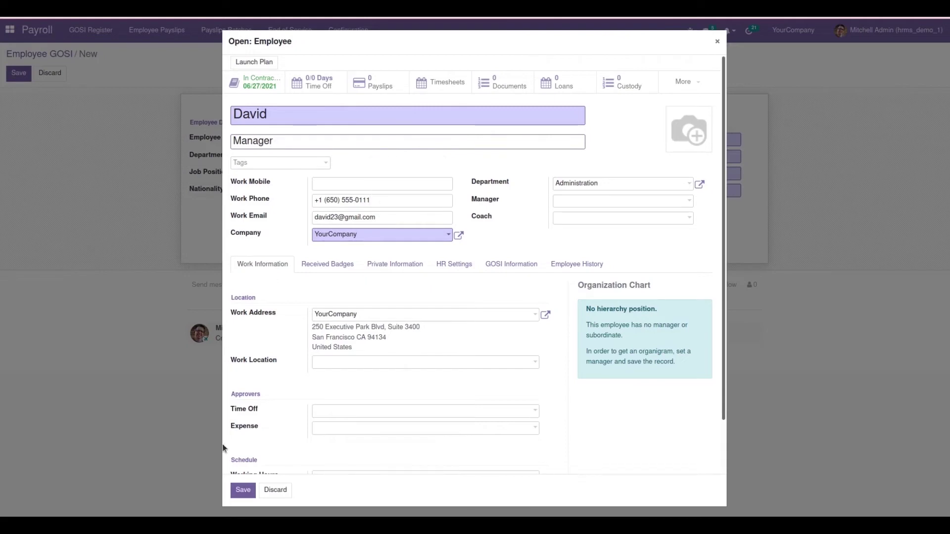
pyautogui.click(242, 489)
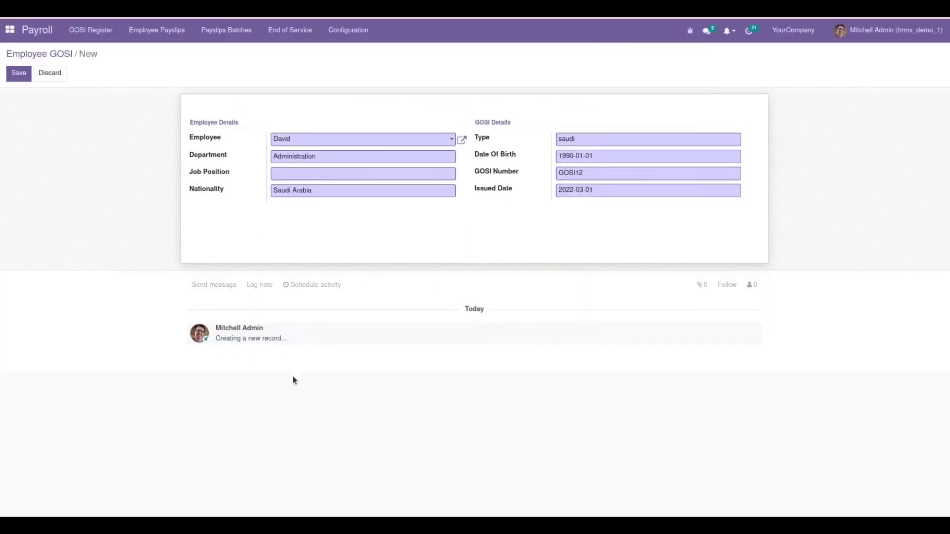
# Enter 'Job Position' as the GOSI record's job position and save it as EG0002.
pyautogui.click(354, 173)
pyautogui.write('Job Position')
pyautogui.click(18, 75)
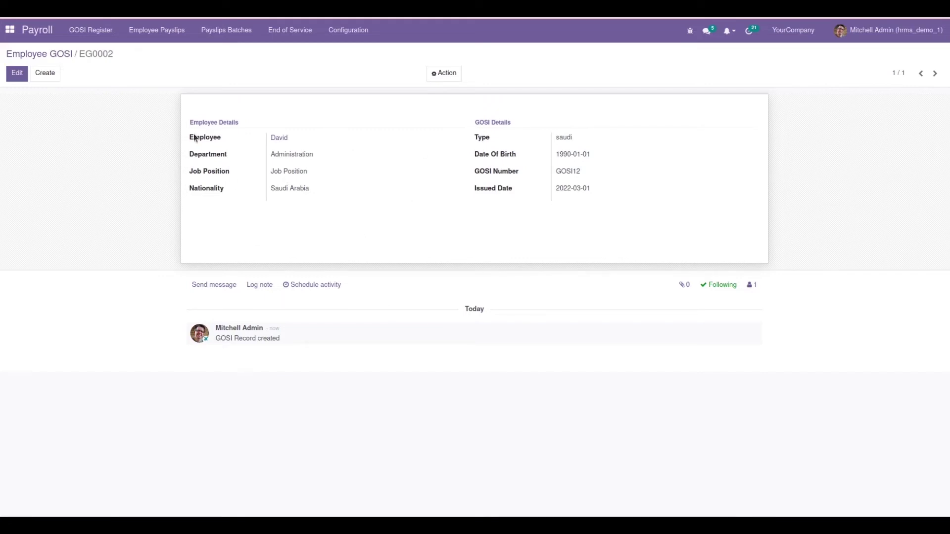
# Create a new payslip for David, filling the March 2022 period and GOSI reference EG0002.
pyautogui.click(48, 54)
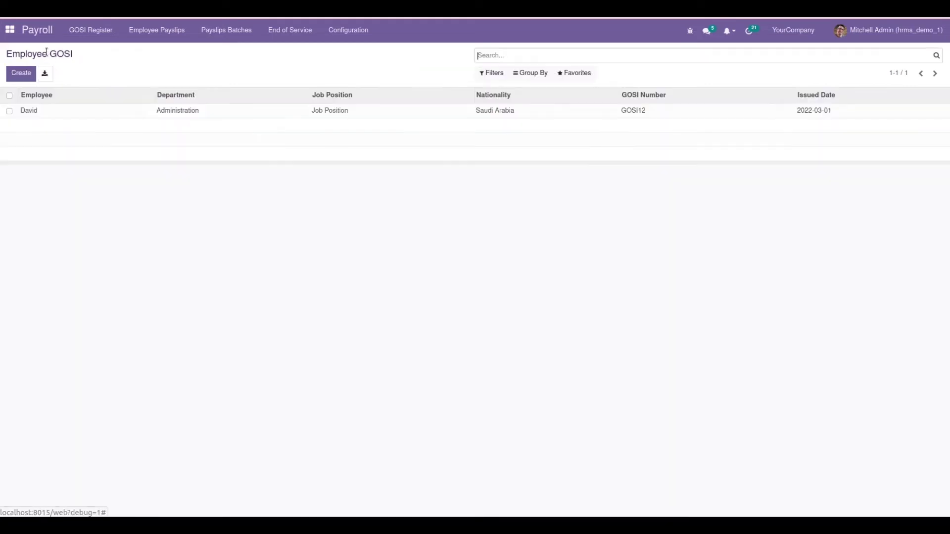
pyautogui.click(168, 31)
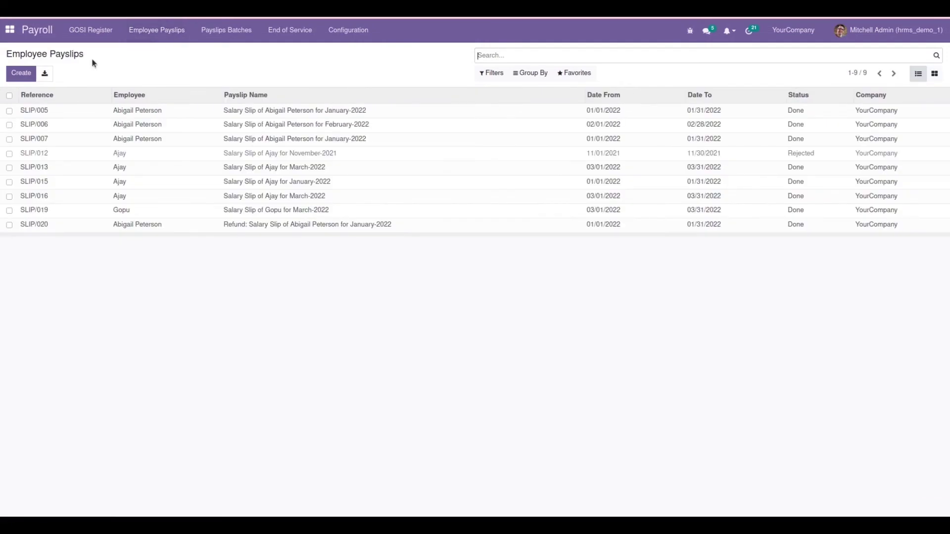
pyautogui.click(27, 73)
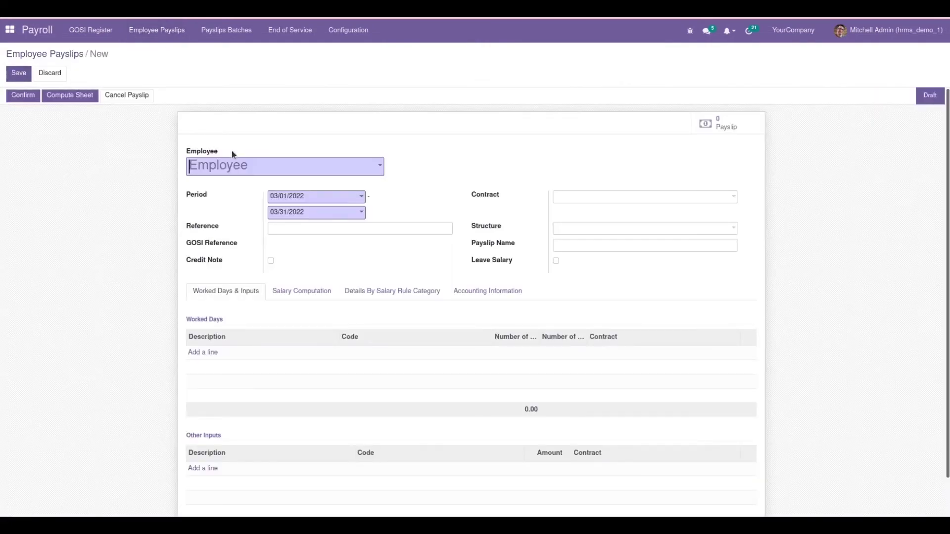
pyautogui.click(230, 159)
pyautogui.write('davi')
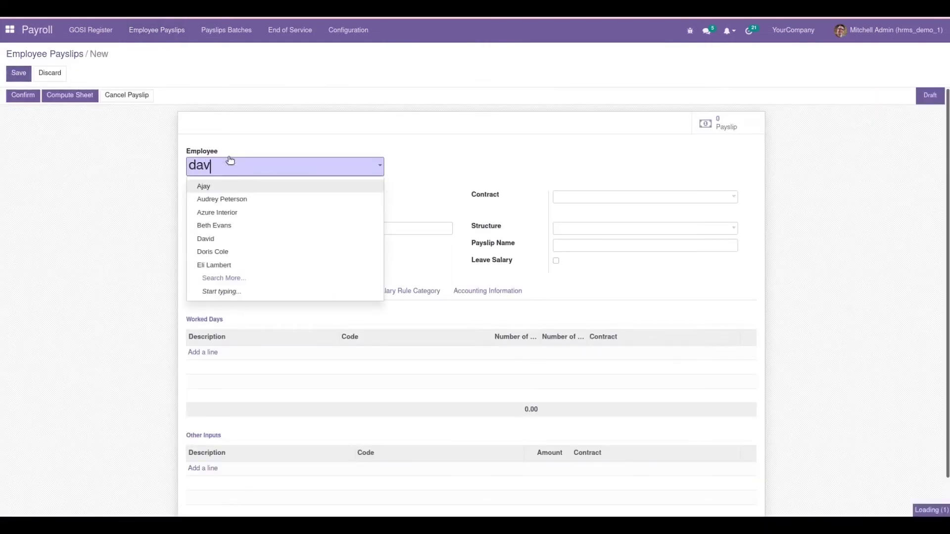
pyautogui.click(221, 186)
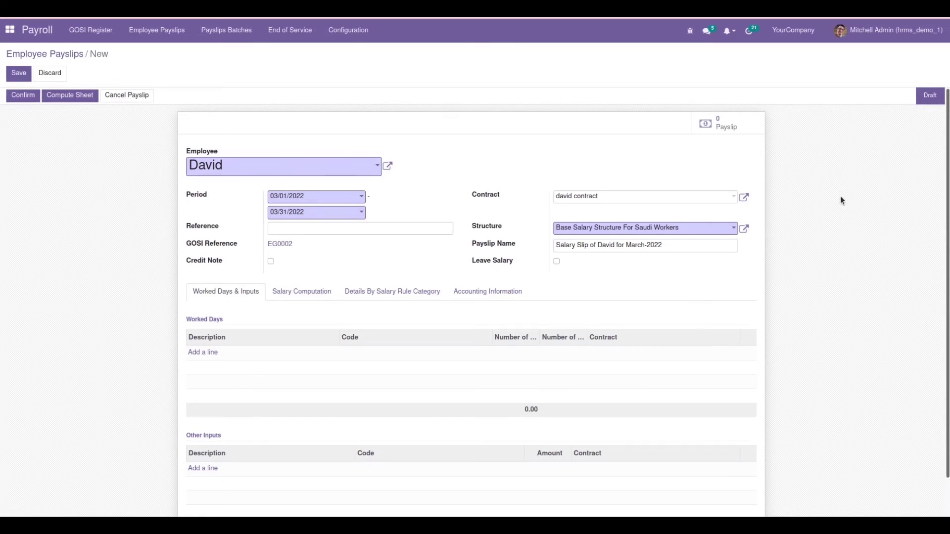
# Confirm and save payslip SLIP/021, checking its -562.50 GOSI deduction and 4,437.50 net salary.
pyautogui.click(23, 95)
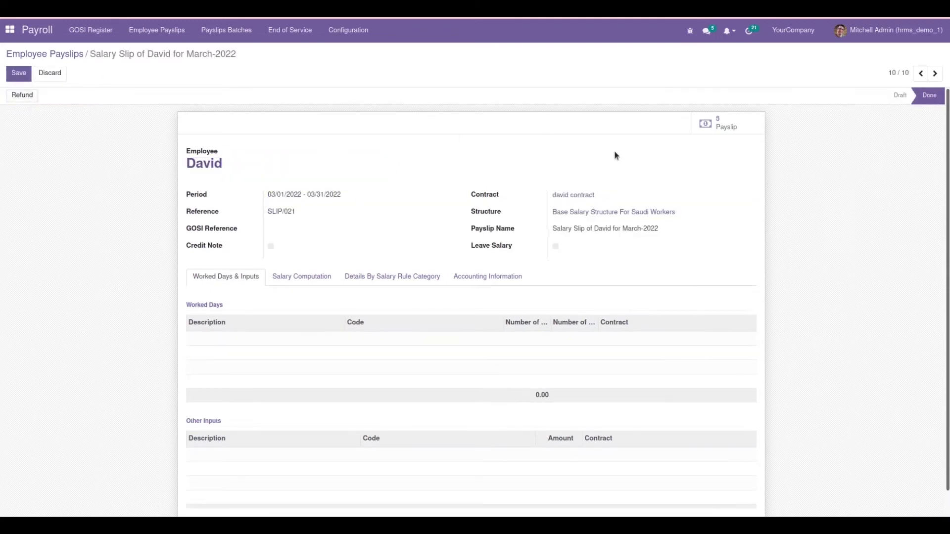
pyautogui.click(311, 282)
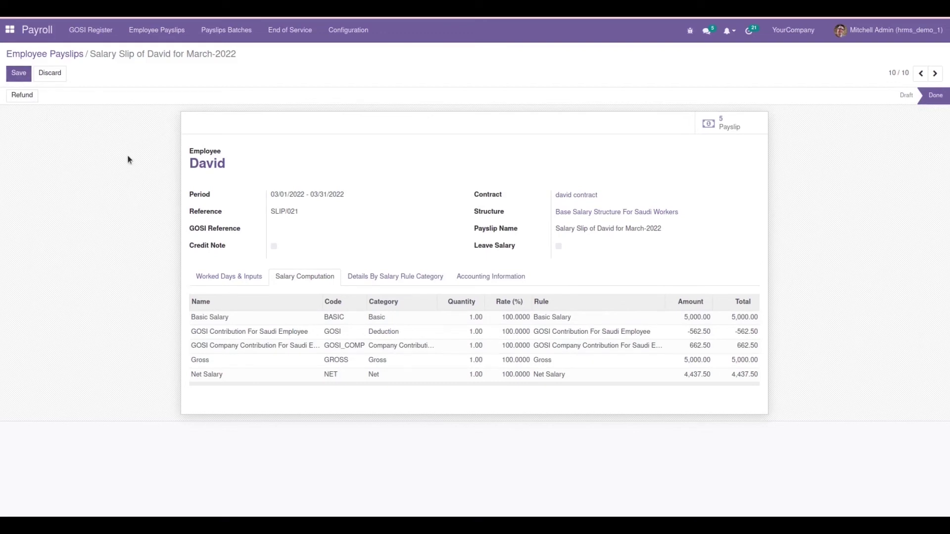
pyautogui.click(18, 73)
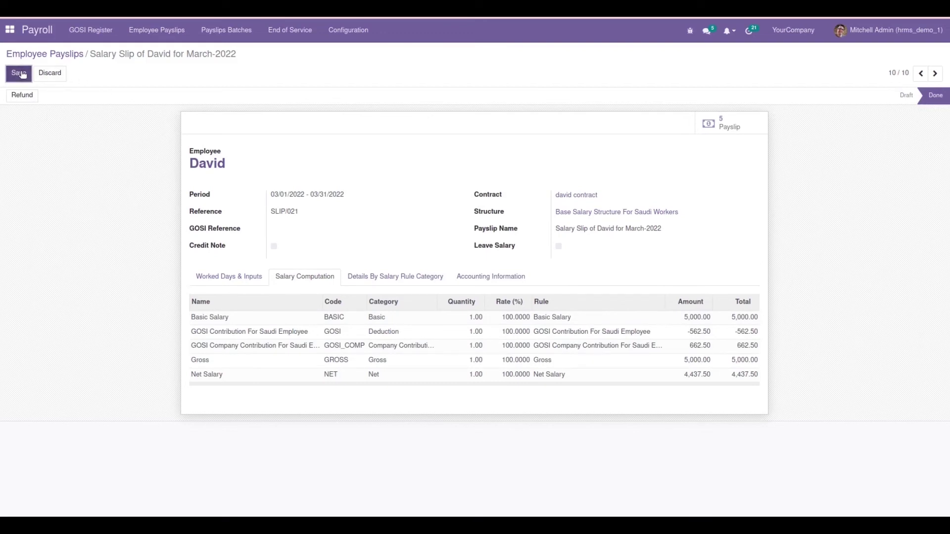
pyautogui.click(371, 31)
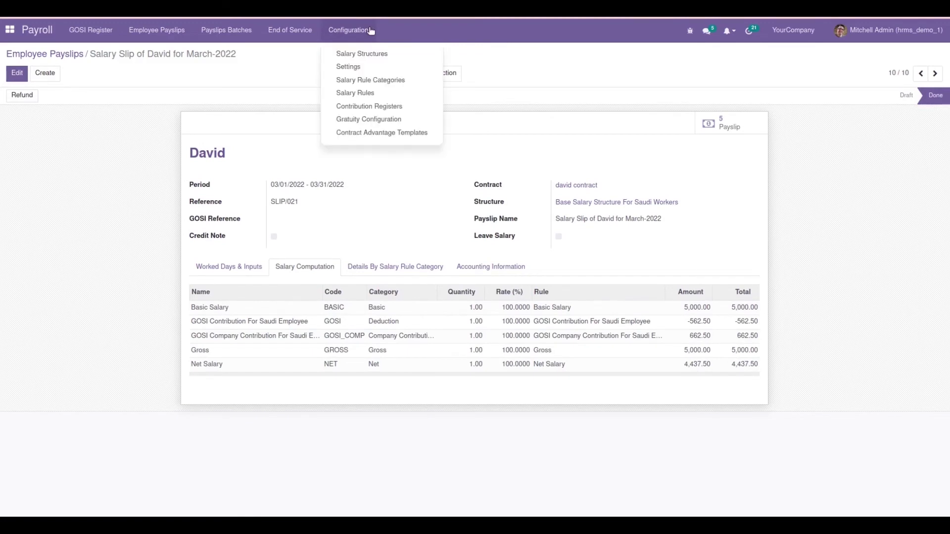
# Review the 5 rules of Base Salary Structure For Saudi Workers, then return to Salary Structures.
pyautogui.click(373, 53)
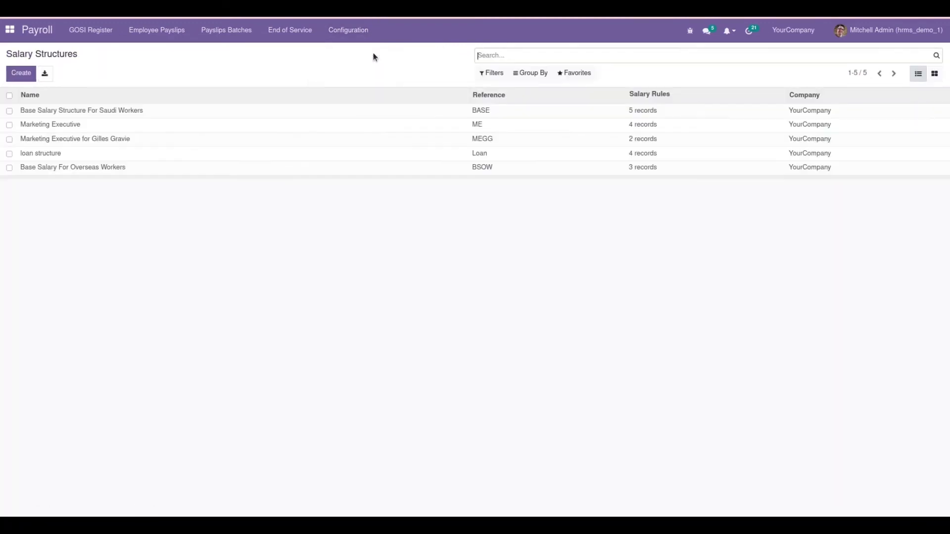
pyautogui.click(140, 111)
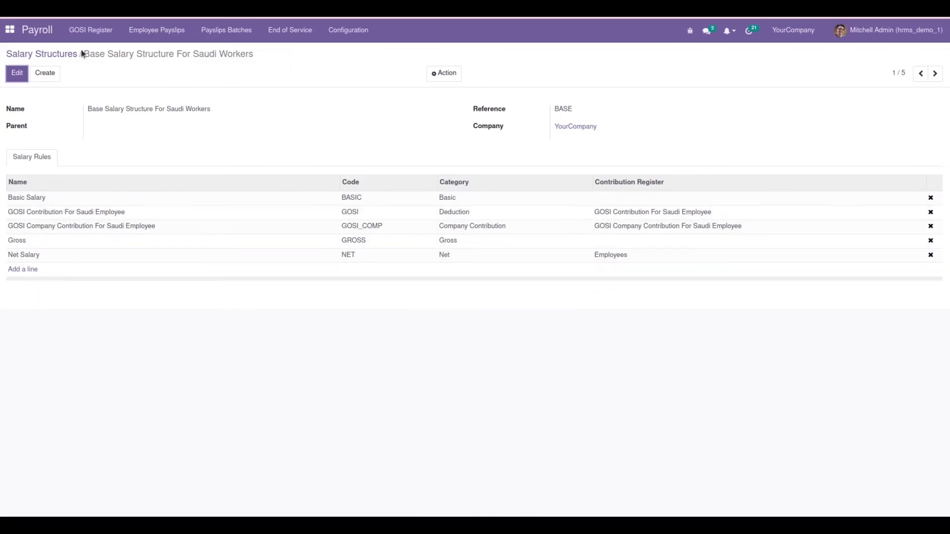
pyautogui.click(52, 54)
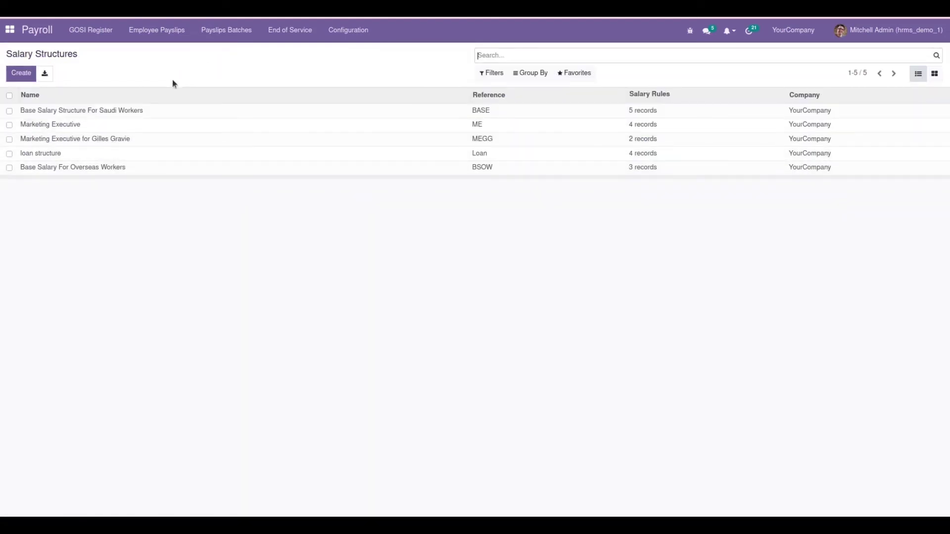
pyautogui.click(337, 29)
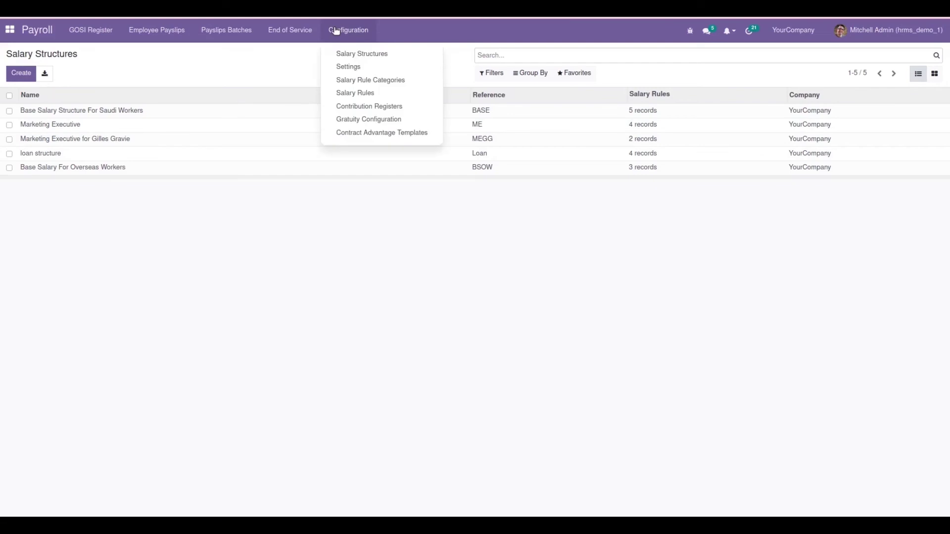
# Inspect the 'GOSI Contribution For Saudi Employee' and 'GOSI Company Contribution For Saudi Employee' rules, returning to Salary Rules.
pyautogui.click(351, 94)
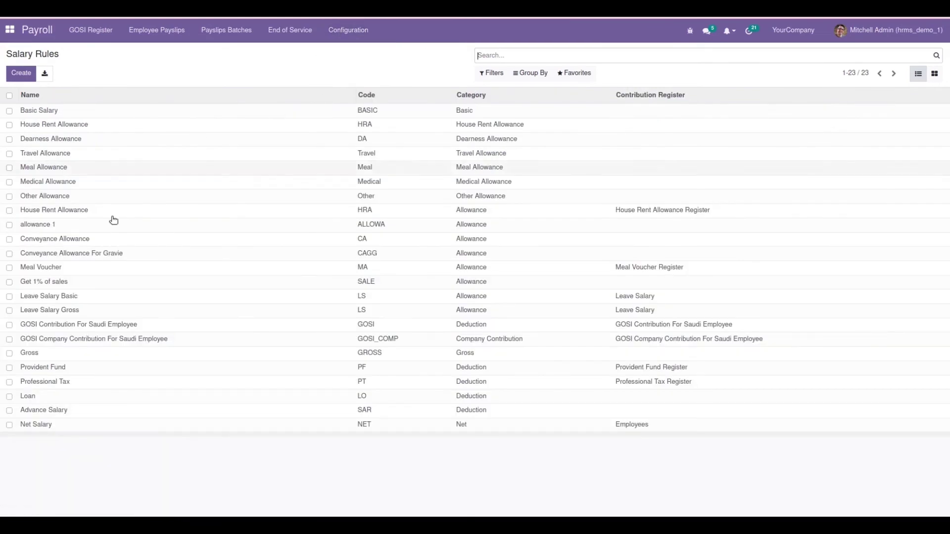
pyautogui.click(85, 326)
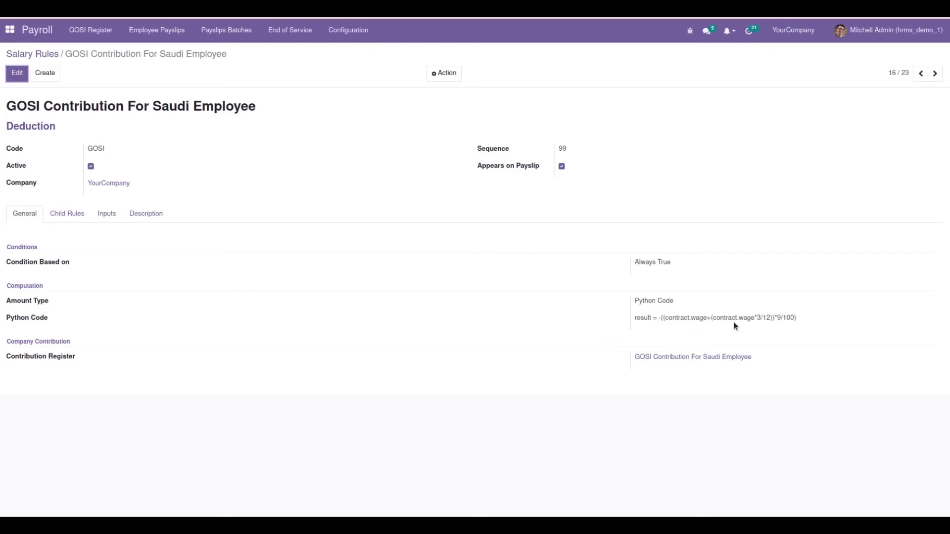
pyautogui.click(345, 30)
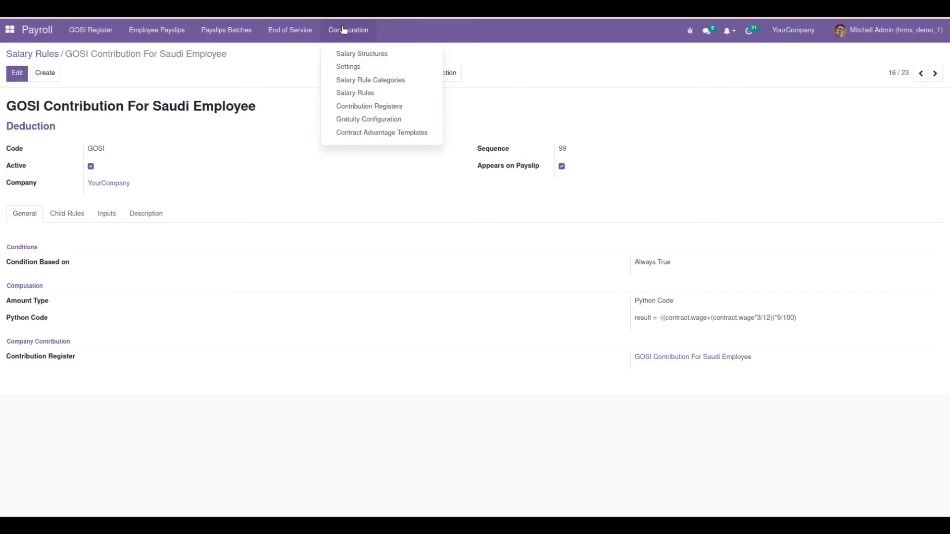
pyautogui.click(42, 57)
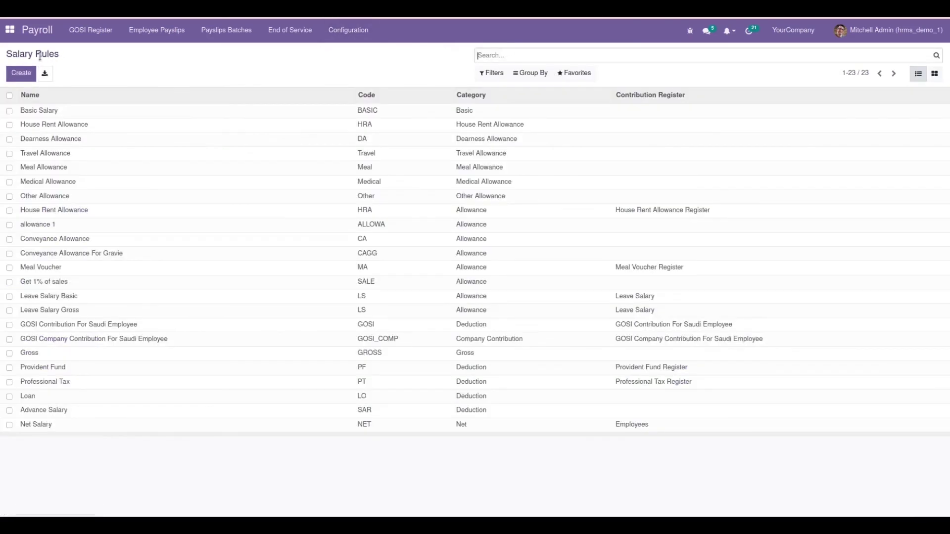
pyautogui.click(133, 340)
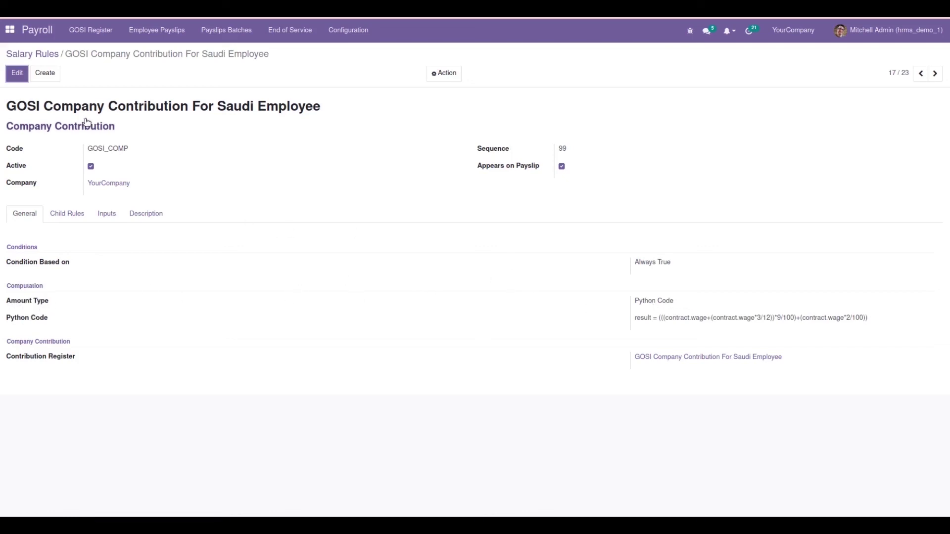
pyautogui.click(32, 54)
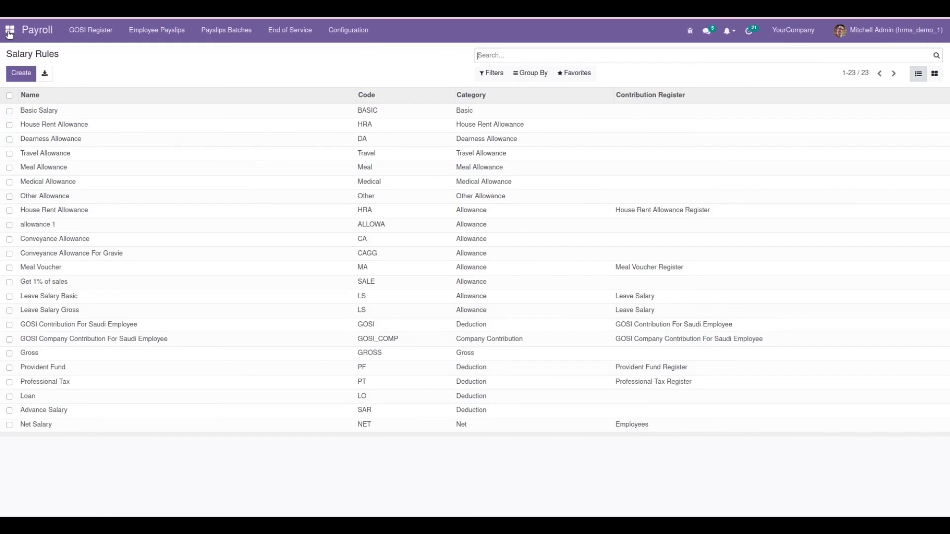
# Return to the Odoo home menu listing Dashboard, Payroll, Employees and other apps.
pyautogui.click(9, 31)
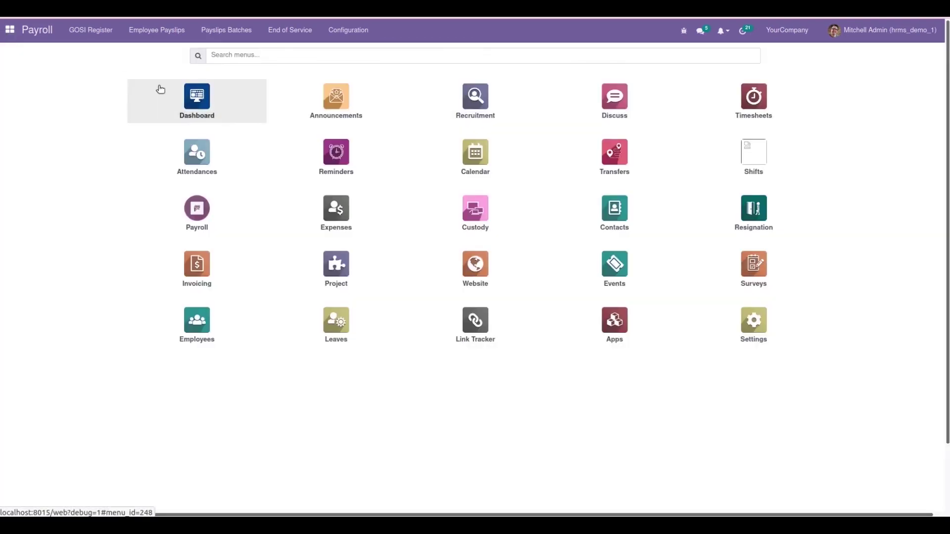